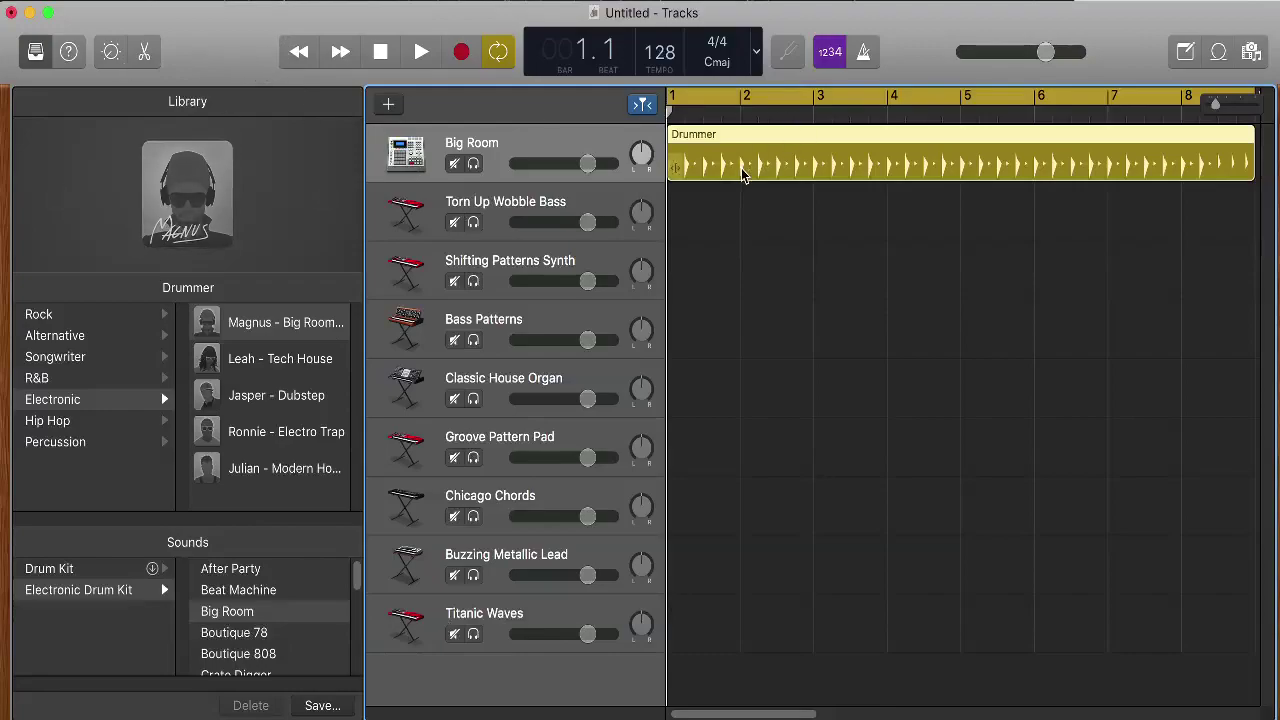
After a test playback, trim the Big Room Drummer region from eight bars to just past bar 5.
click(421, 51)
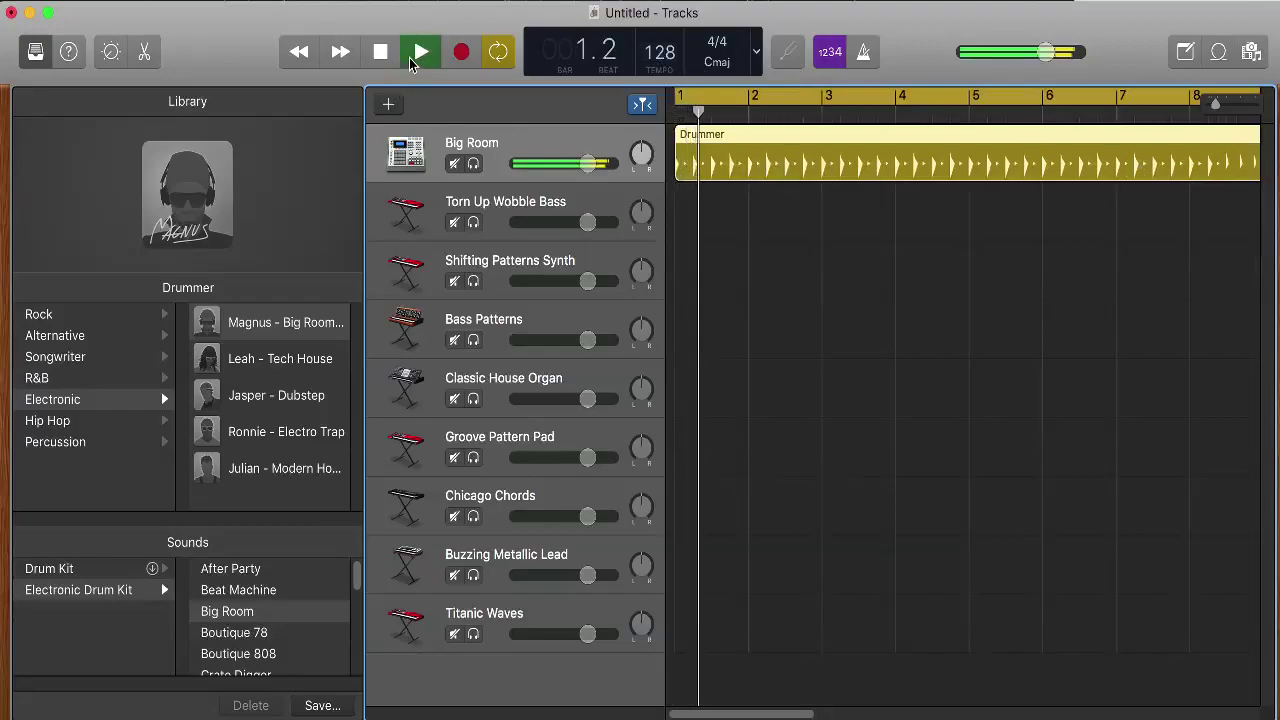
click(386, 52)
drag(712, 114, 682, 110)
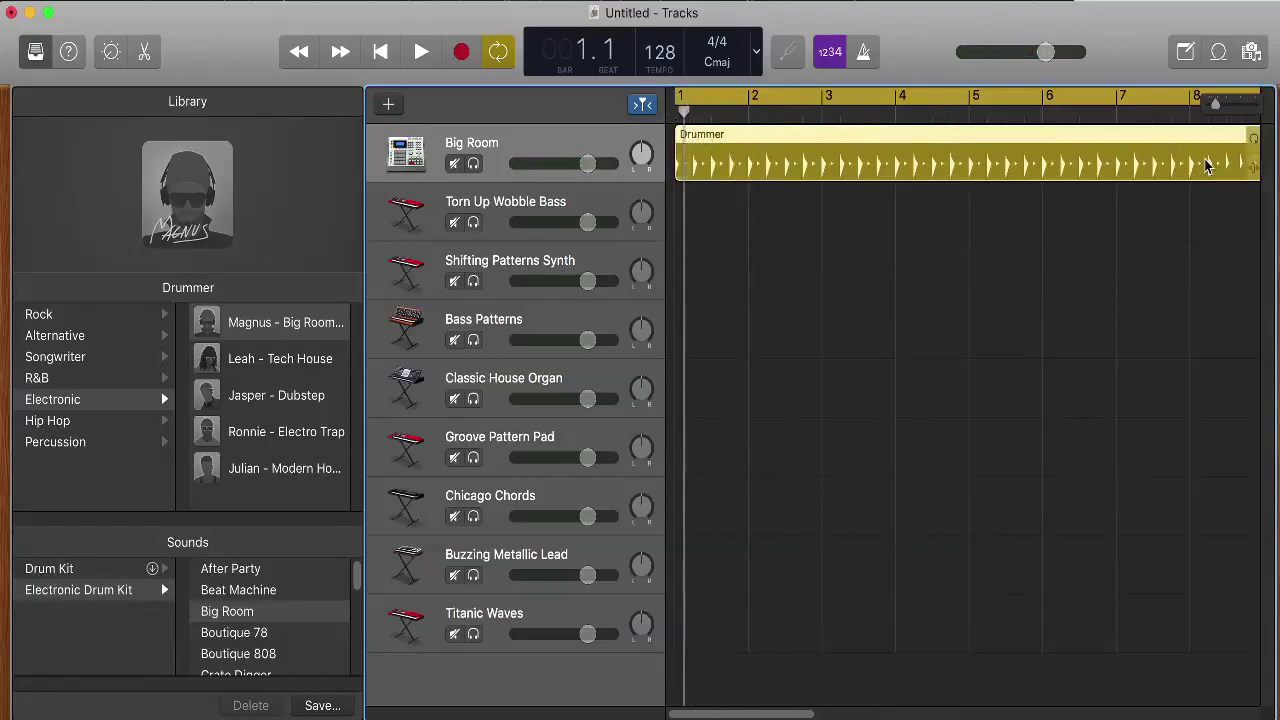
drag(1254, 163, 994, 181)
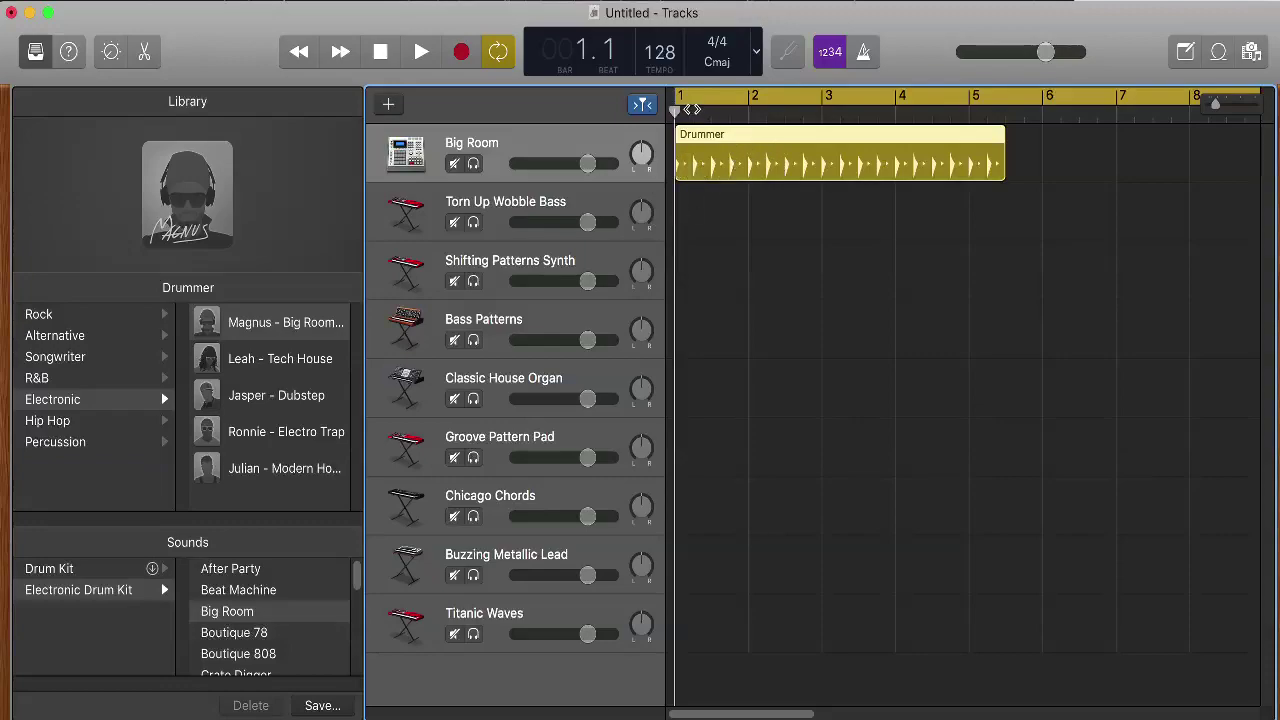
mouse_move(677, 110)
mouse_down()
mouse_move(928, 112)
mouse_move(677, 114)
mouse_up()
Toggle automation with A until the Volume lane shows beneath the Big Room track.
key(a)
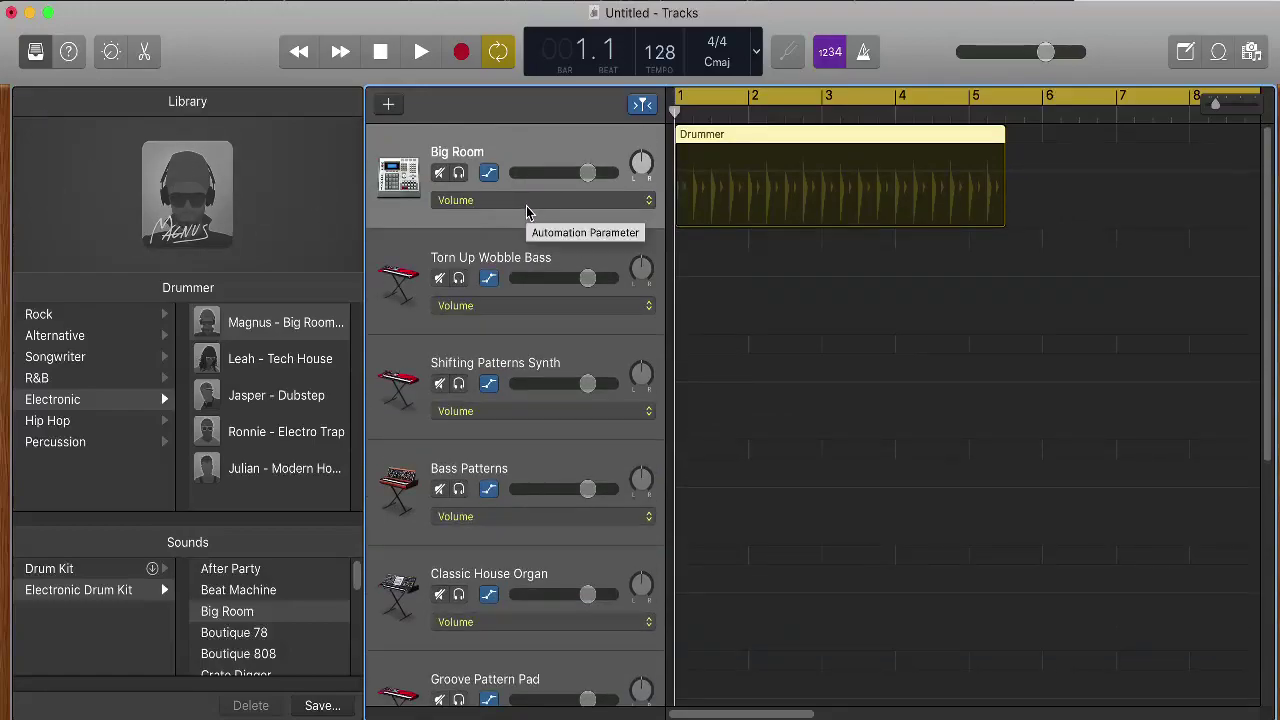
key(a)
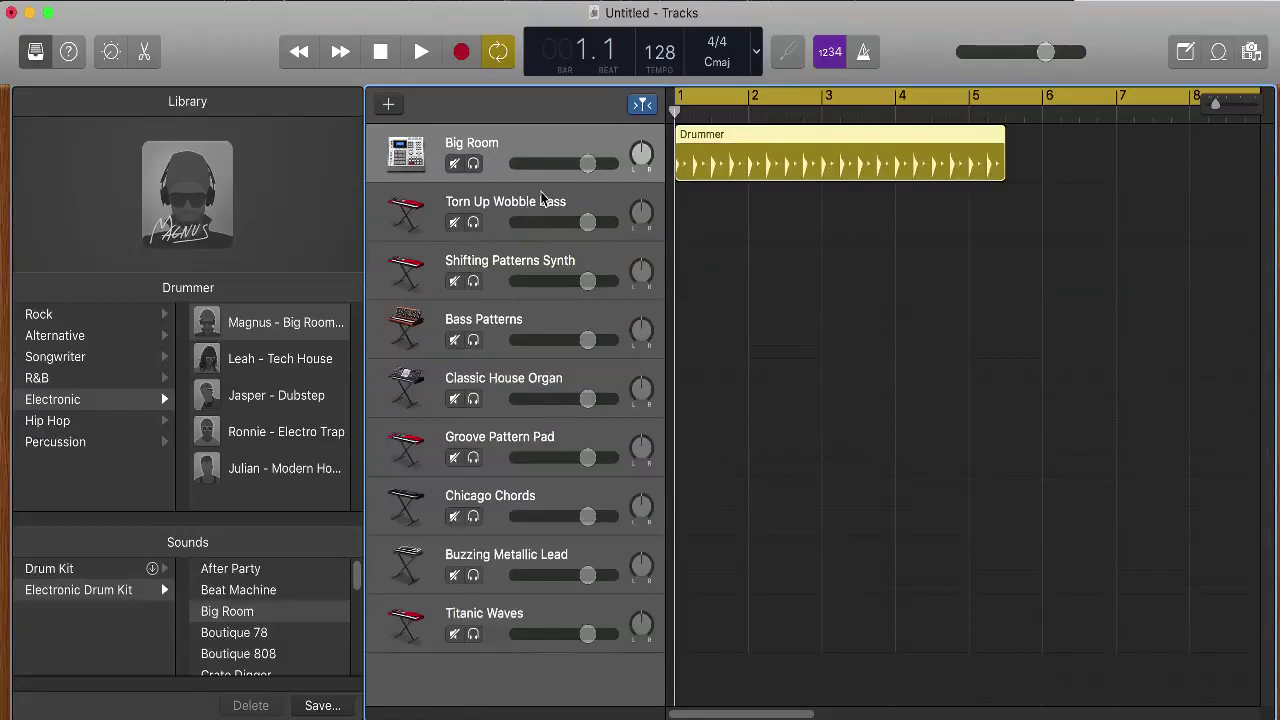
key(a)
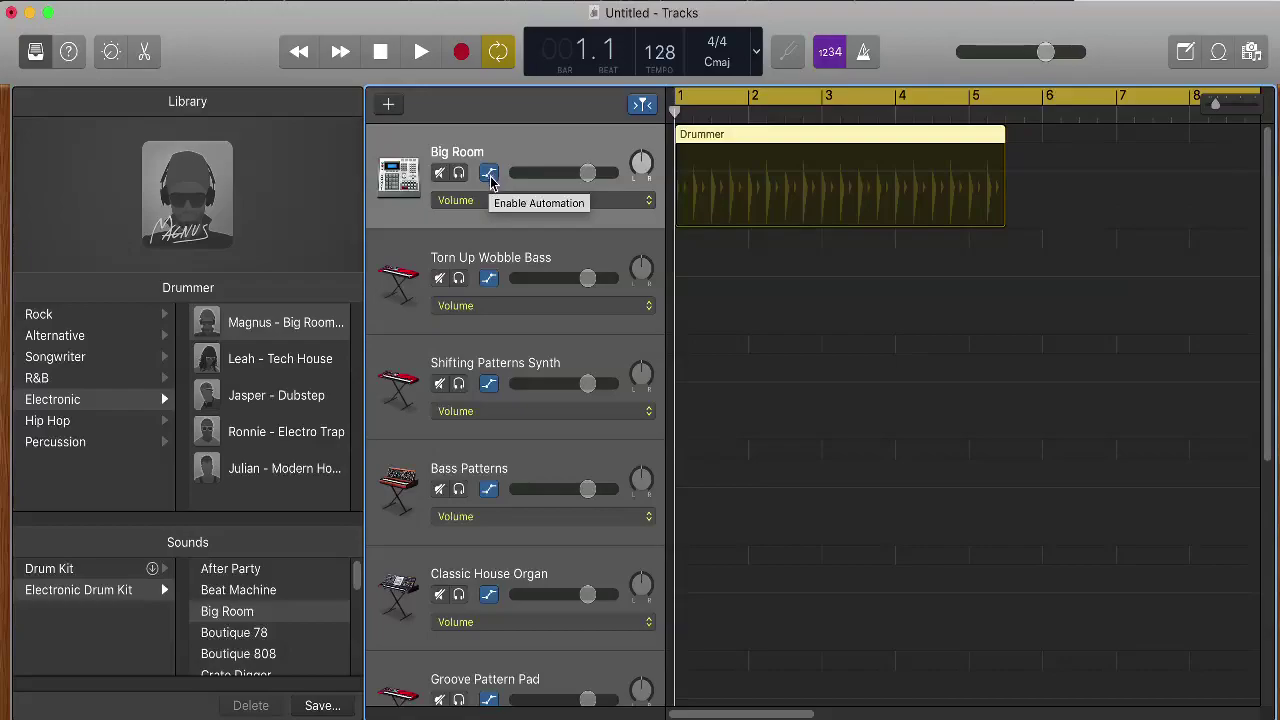
click(647, 203)
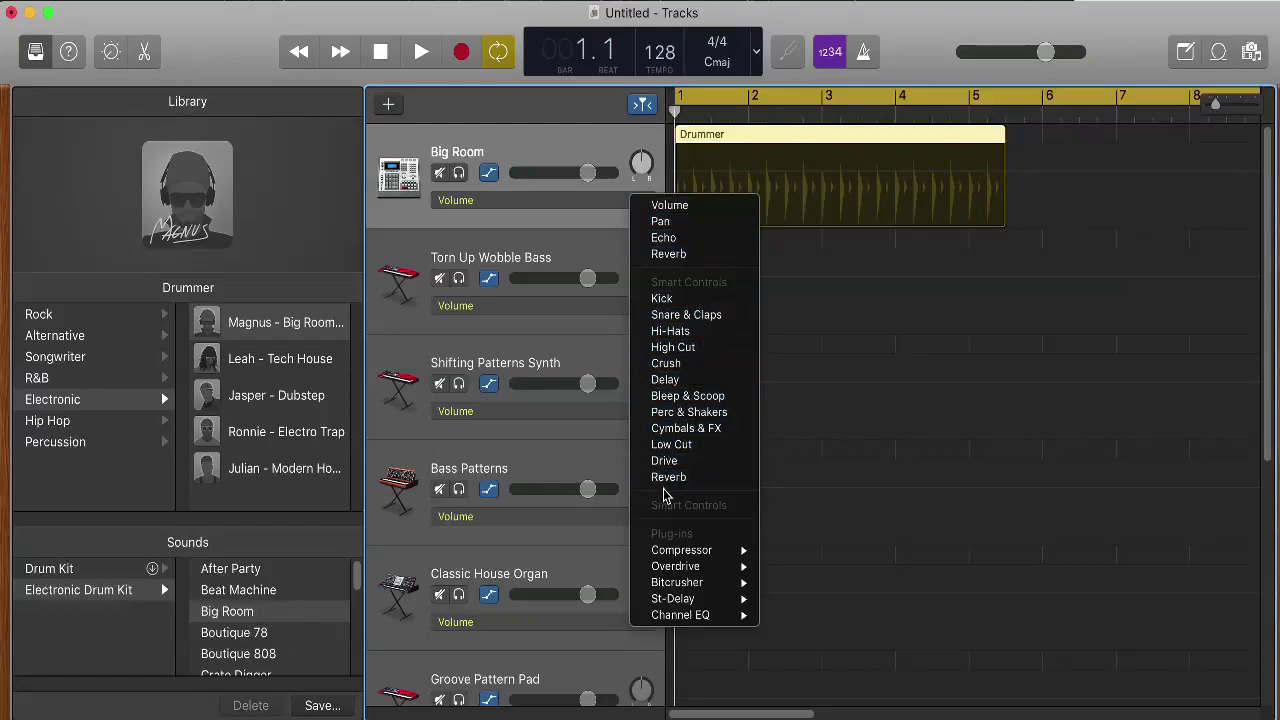
mouse_move(675, 555)
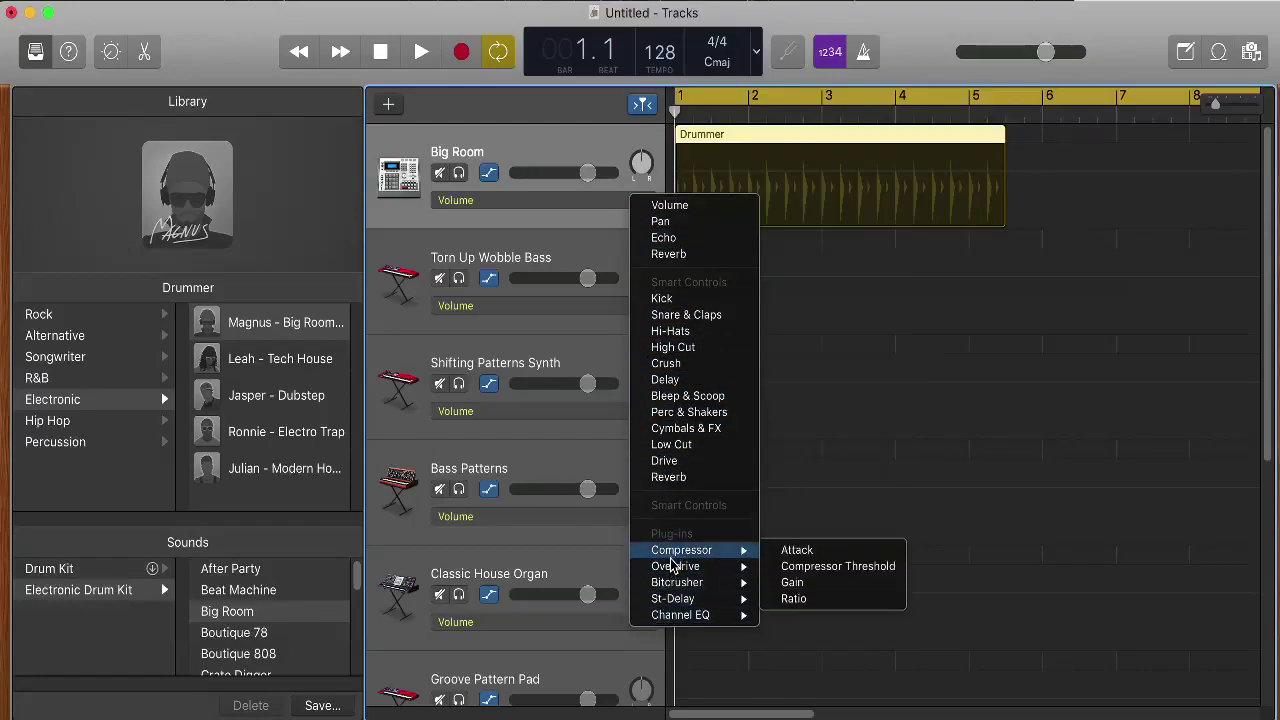
click(667, 212)
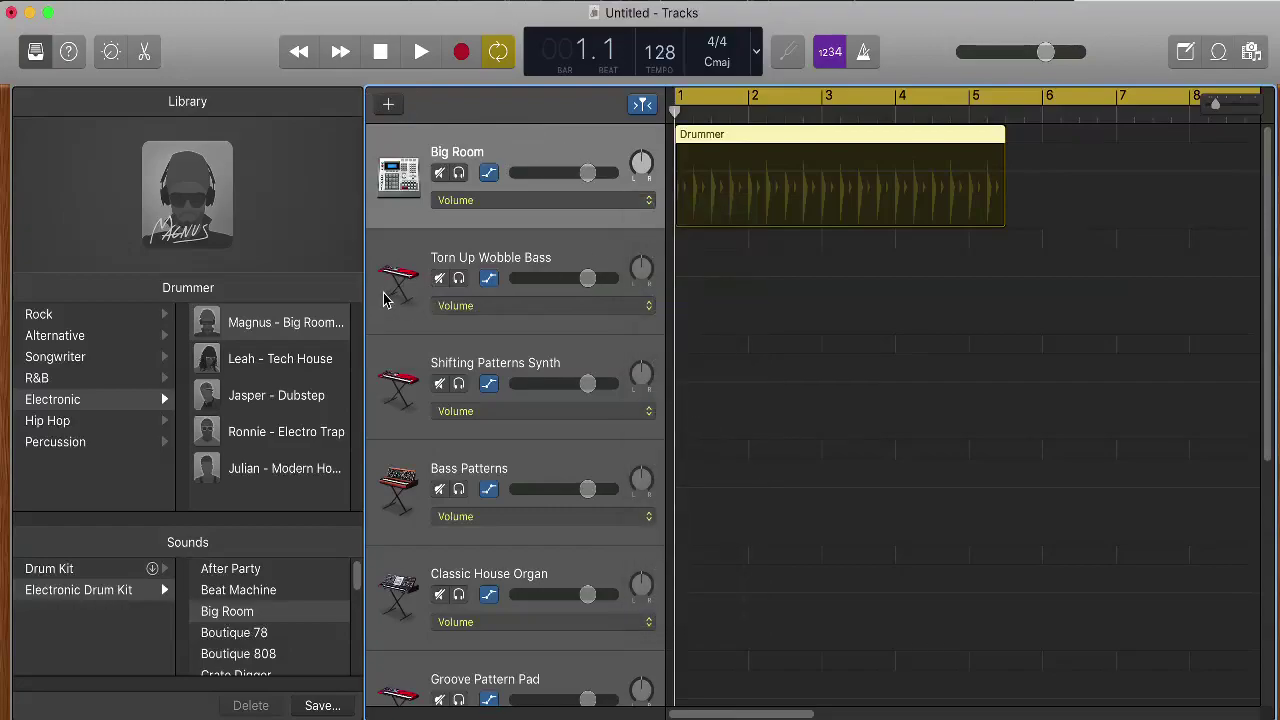
Try several Big Room volume levels, settling the slider at about -4.7 dB.
mouse_move(590, 175)
mouse_down()
mouse_move(525, 175)
mouse_move(568, 175)
mouse_up()
drag(571, 176, 519, 173)
click(711, 115)
drag(711, 115, 740, 117)
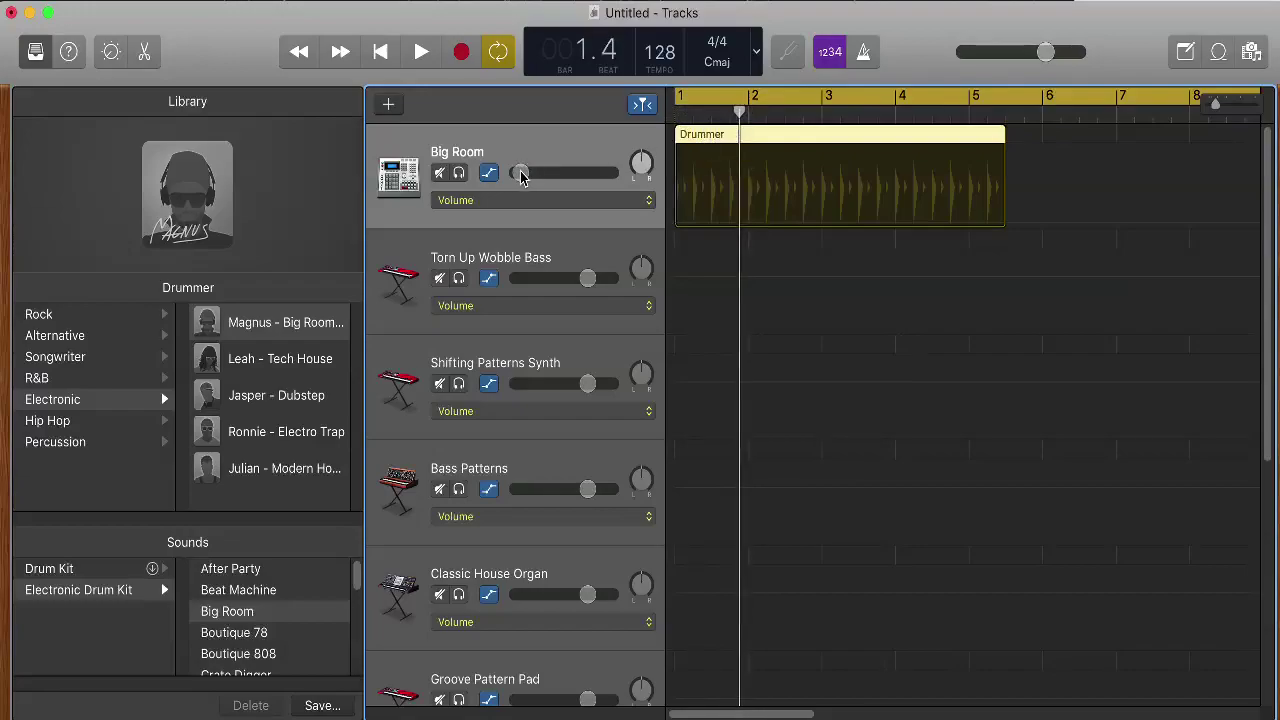
drag(519, 173, 567, 173)
mouse_move(738, 112)
mouse_down()
mouse_move(676, 120)
mouse_move(749, 116)
mouse_up()
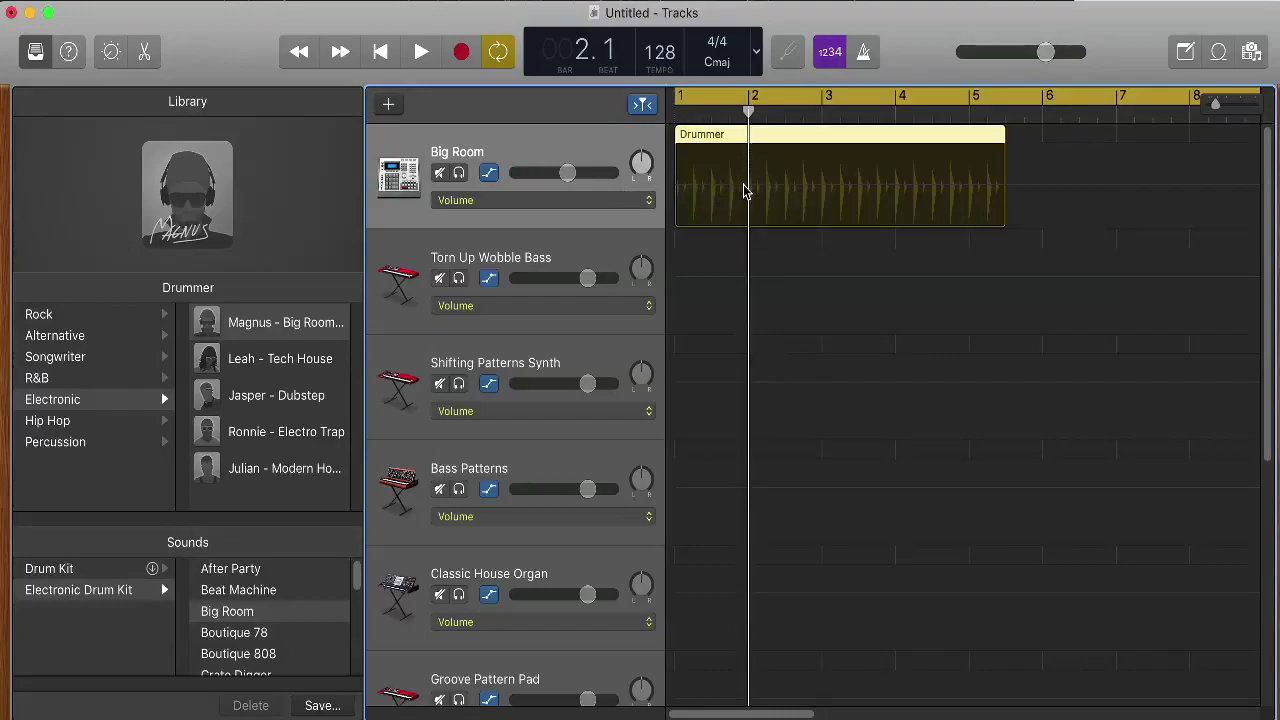
Add a volume point at bar 2 and pull the bar 1 start point low for a fade-in.
key(a)
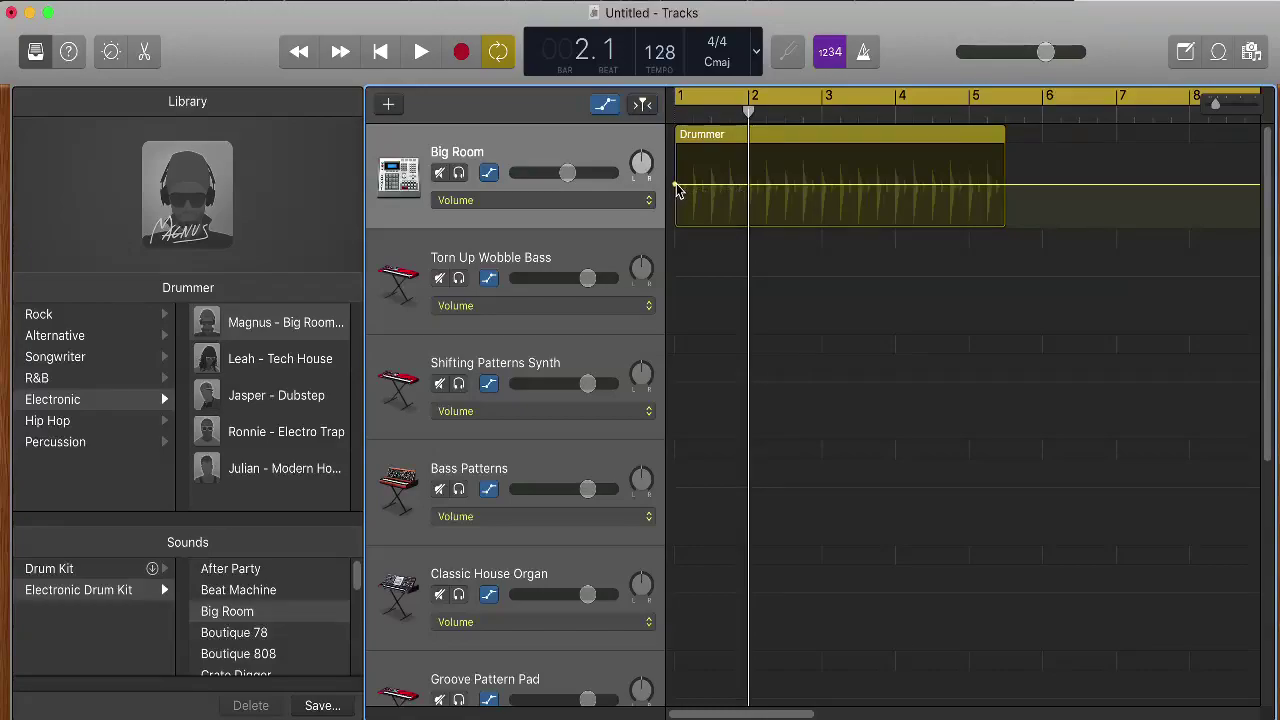
click(748, 186)
drag(749, 110, 804, 110)
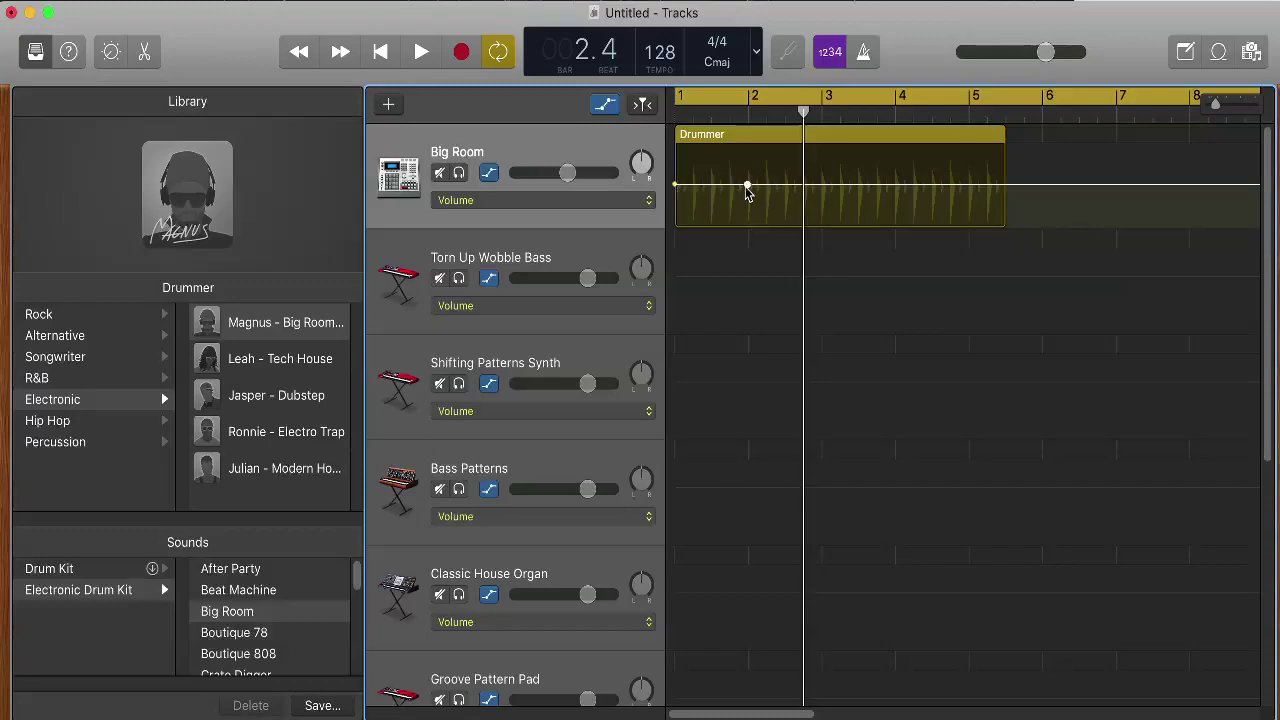
drag(675, 190, 675, 226)
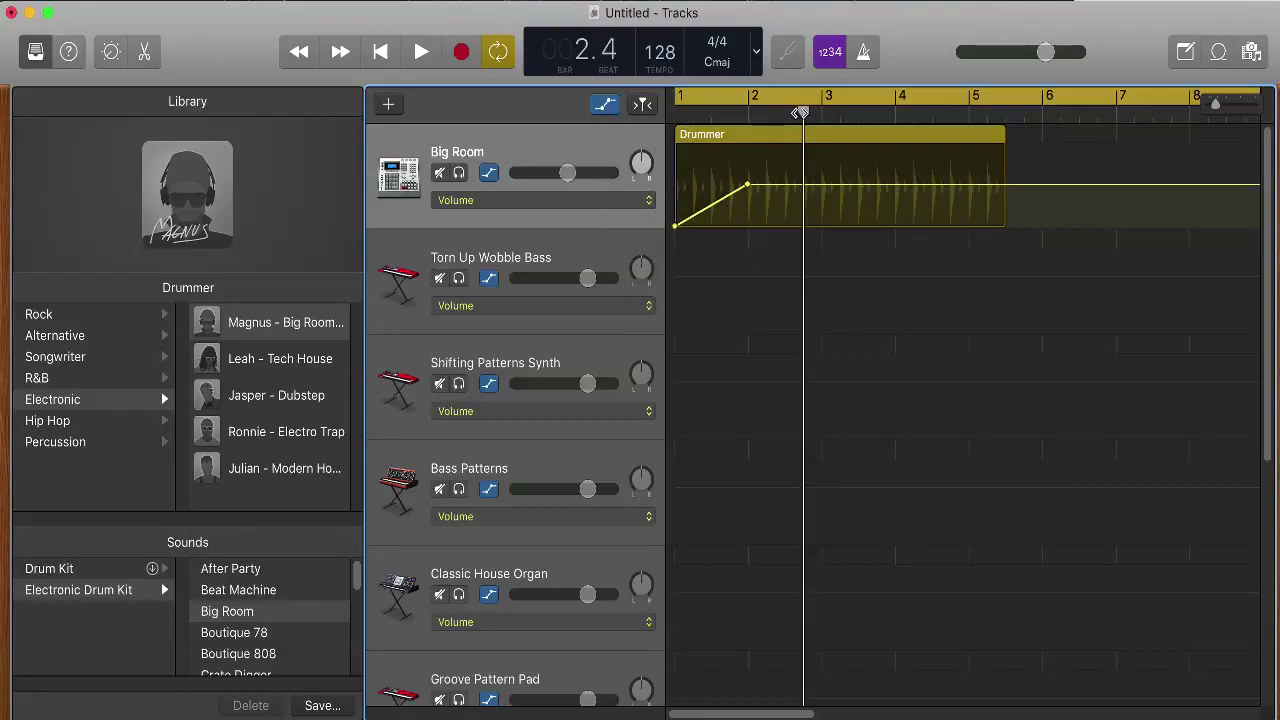
drag(800, 111, 678, 120)
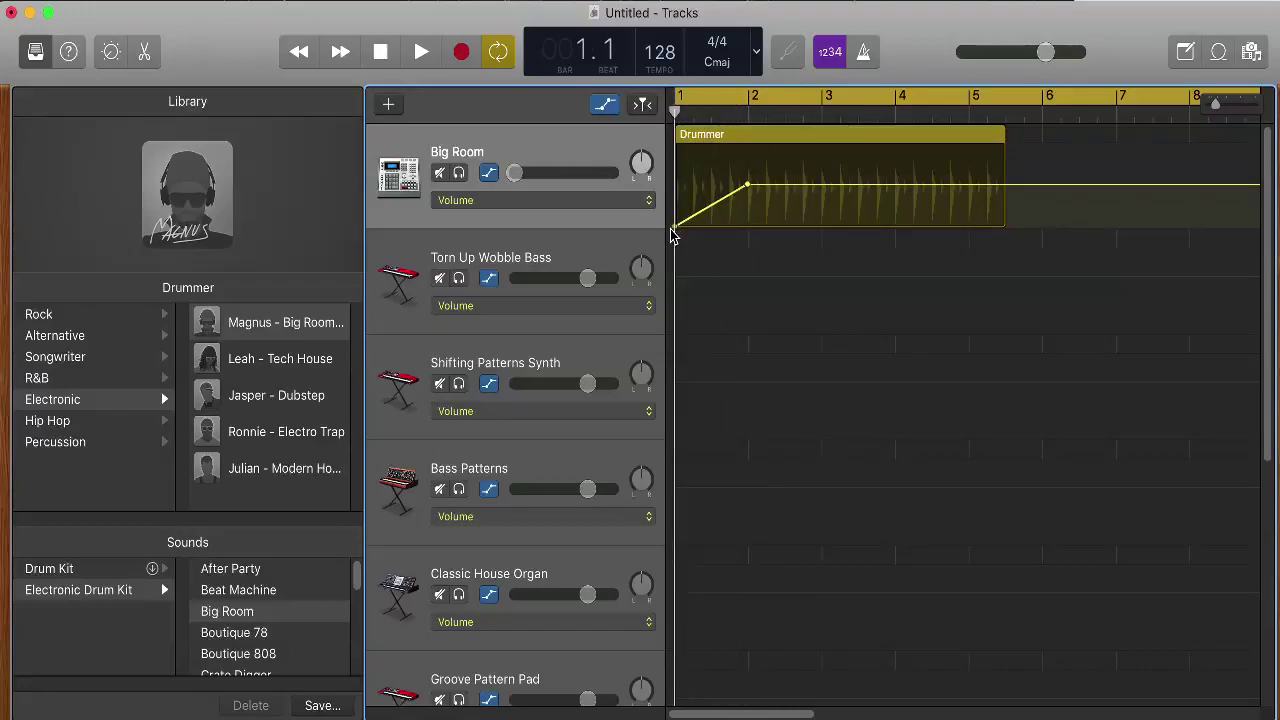
mouse_move(677, 112)
mouse_down()
mouse_move(752, 114)
mouse_move(677, 114)
mouse_up()
click(421, 53)
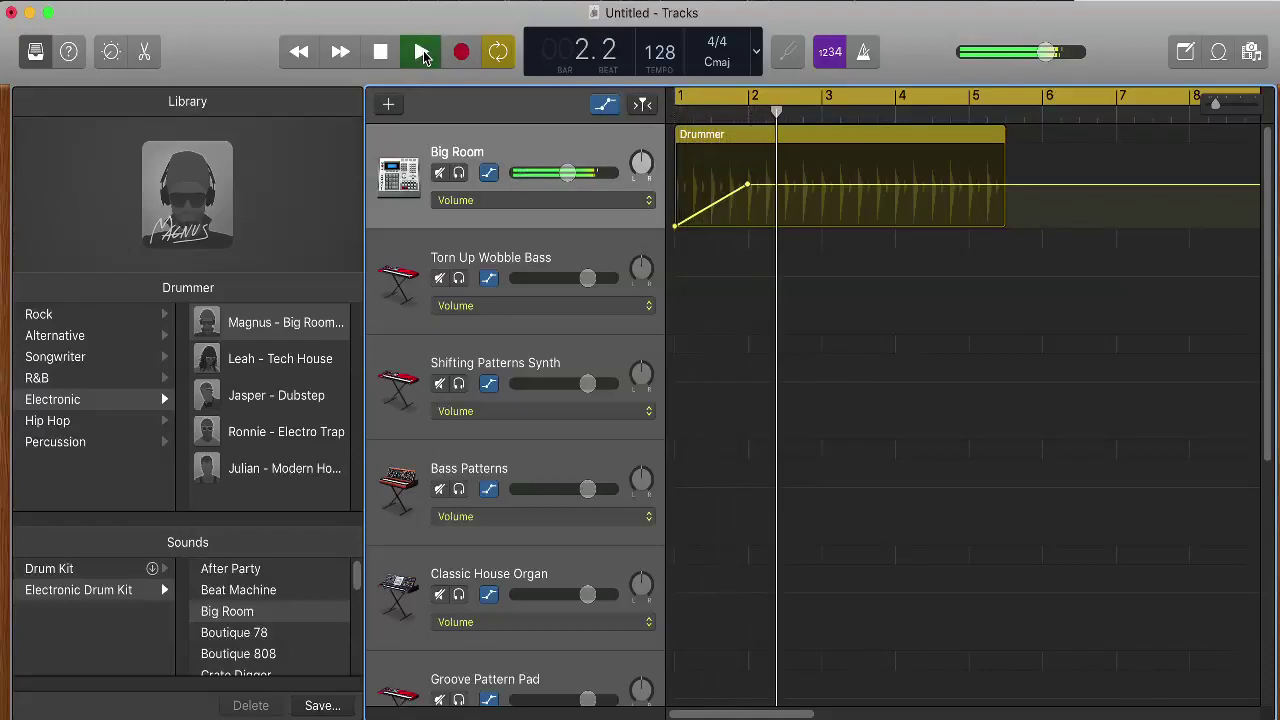
key(space)
drag(778, 113, 930, 126)
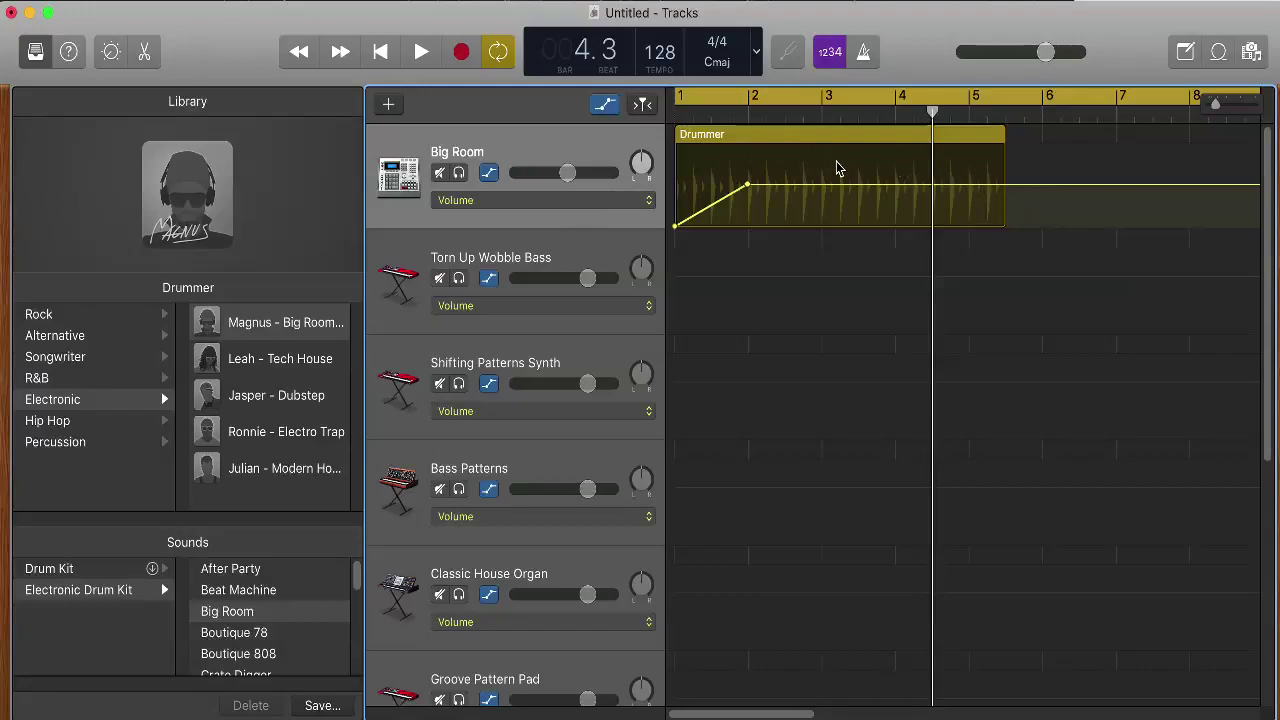
Drag the region-end volume point to the bottom so the drums fade out after mid bar 4.
key(a)
key(a)
click(1004, 193)
drag(1004, 184, 1004, 226)
drag(931, 110, 857, 106)
click(421, 51)
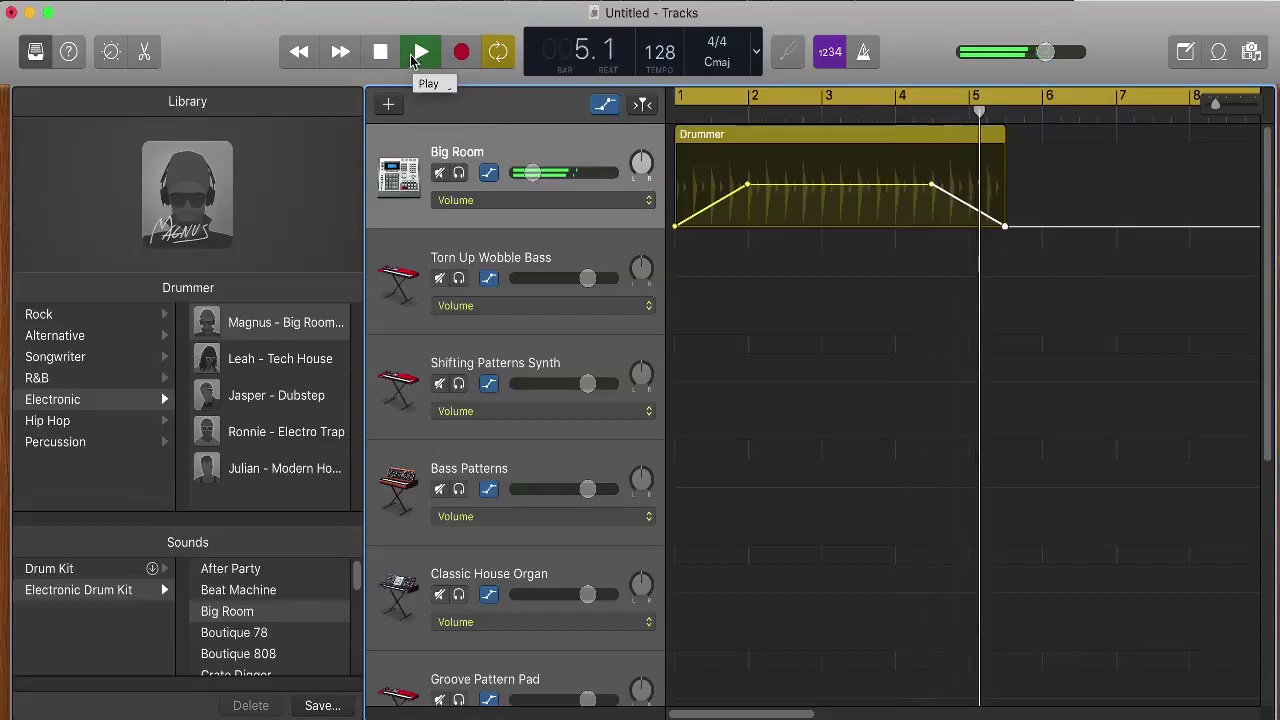
click(378, 54)
mouse_move(252, 163)
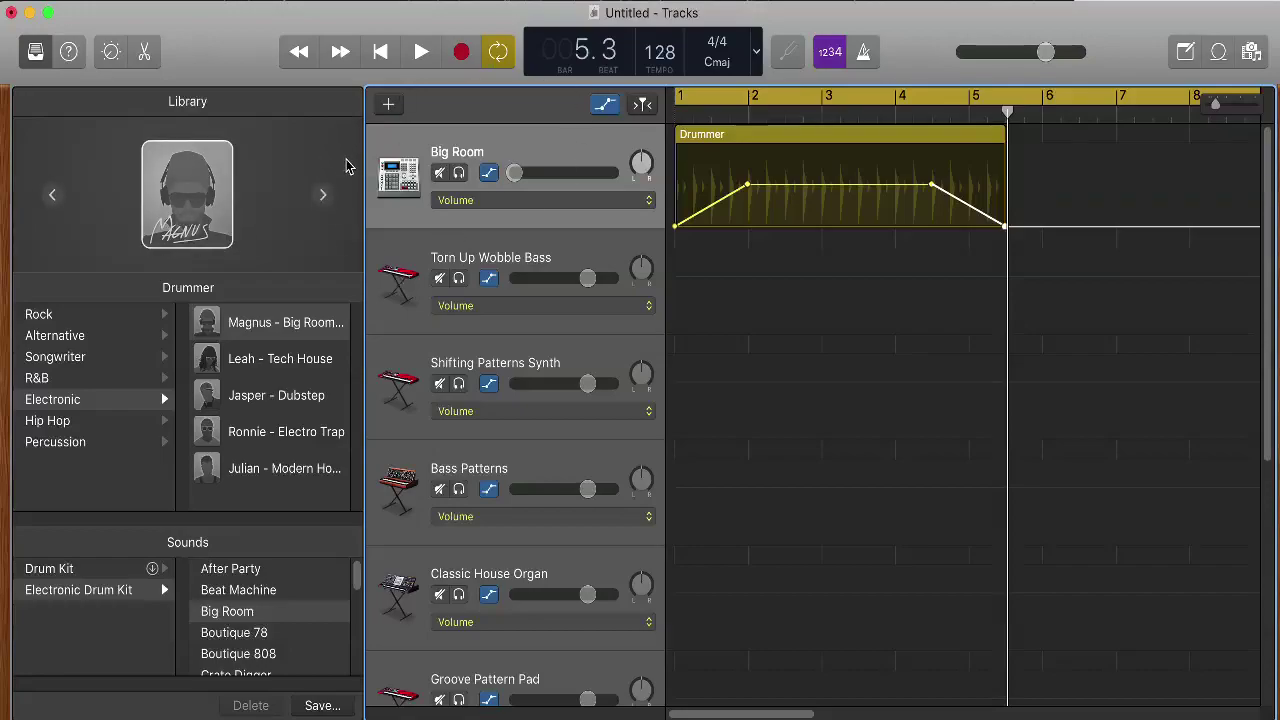
key(a)
key(a)
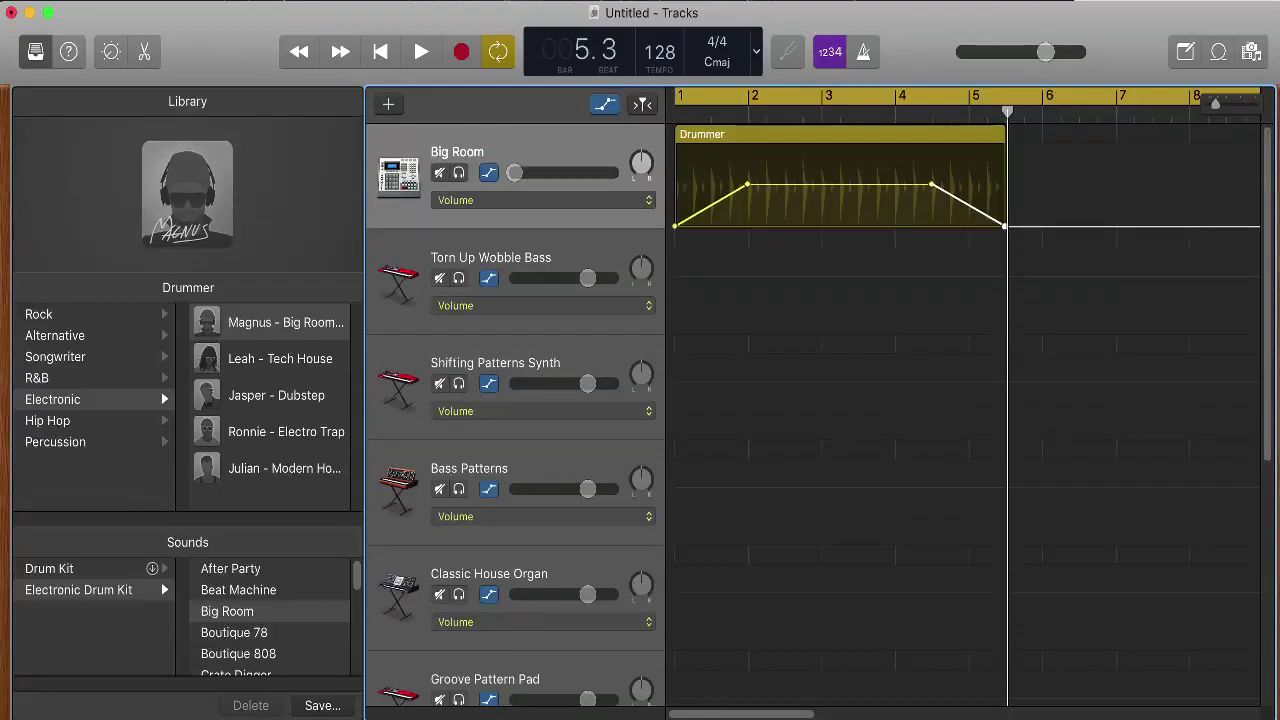
click(638, 203)
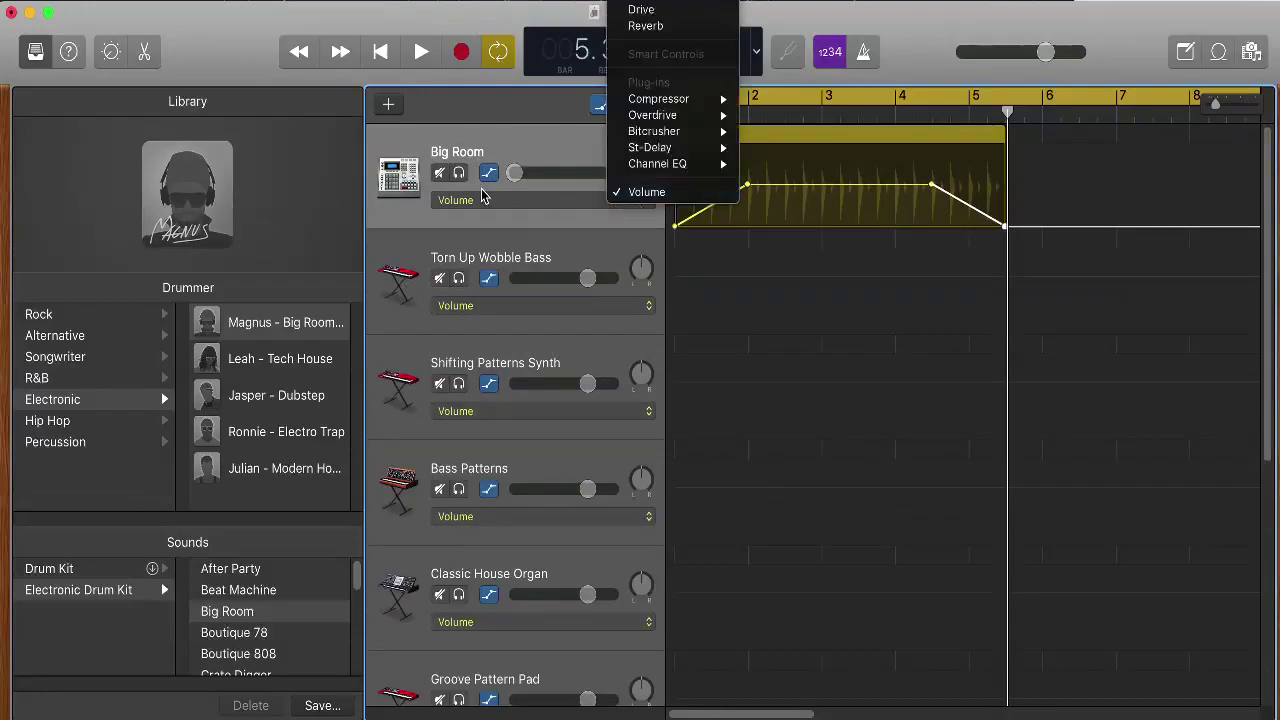
click(462, 195)
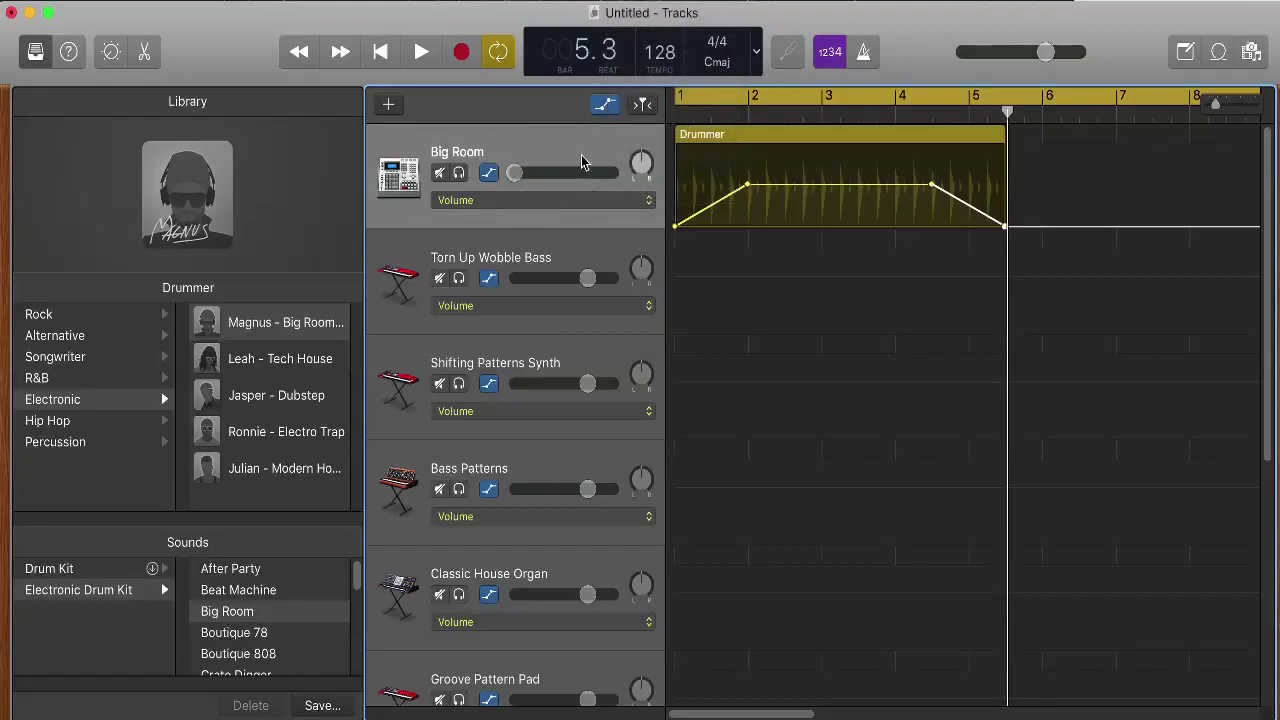